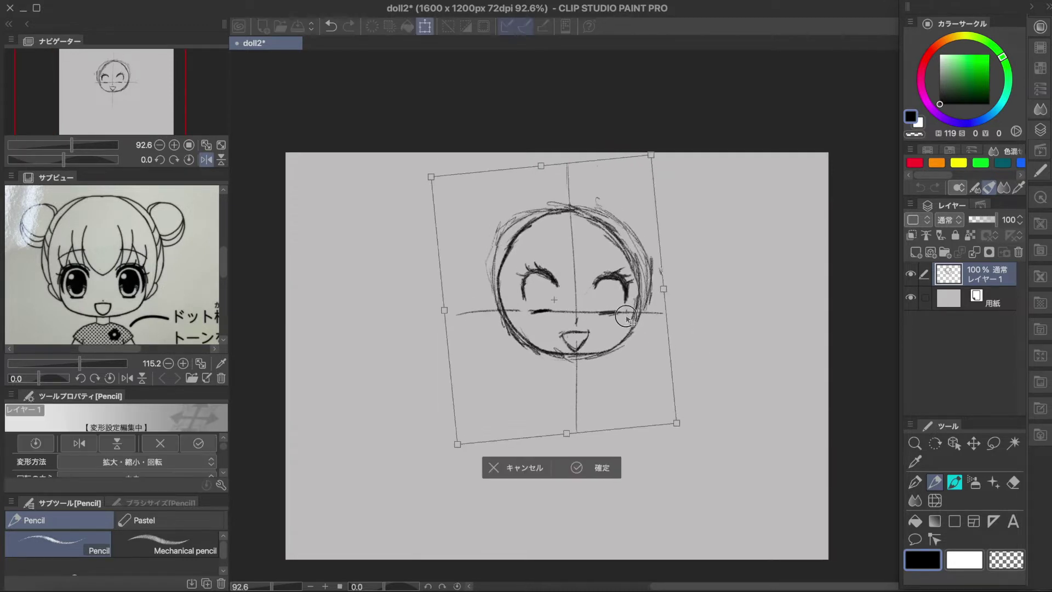
Step: Zoom the view in on the tilted rough head sketch
scroll(618, 278, up, 2)
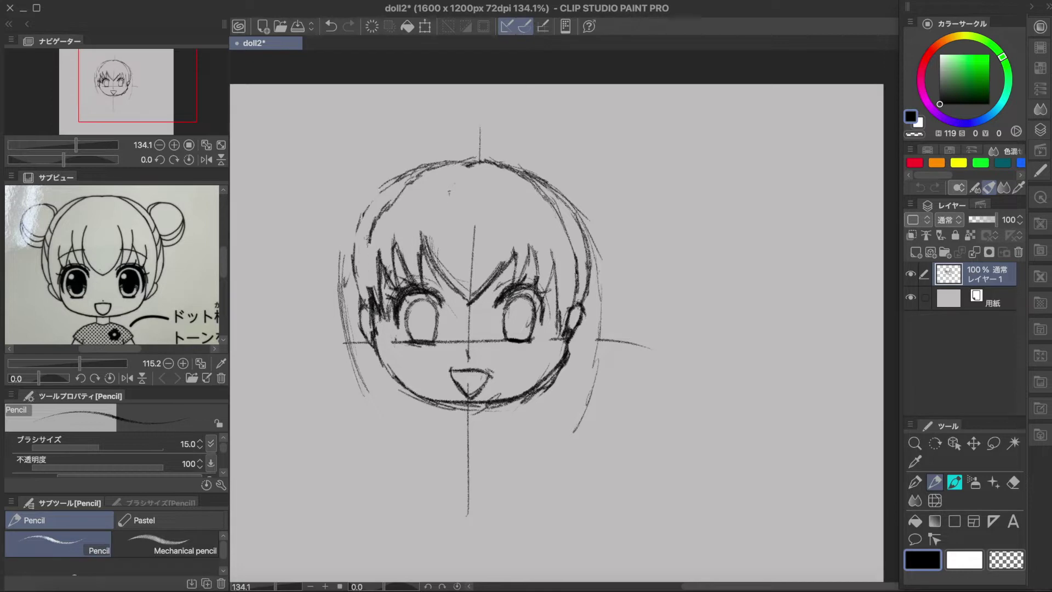
Step: Mirror the canvas to check the head sketch's balance and recentre the head in view
key(h)
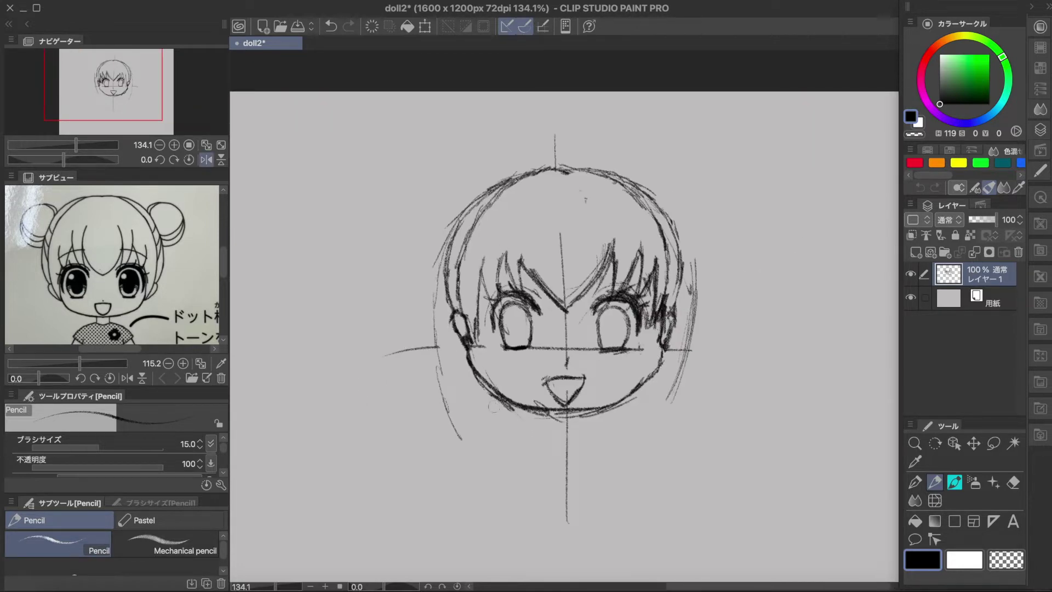
drag(459, 357, 409, 364)
drag(294, 258, 308, 285)
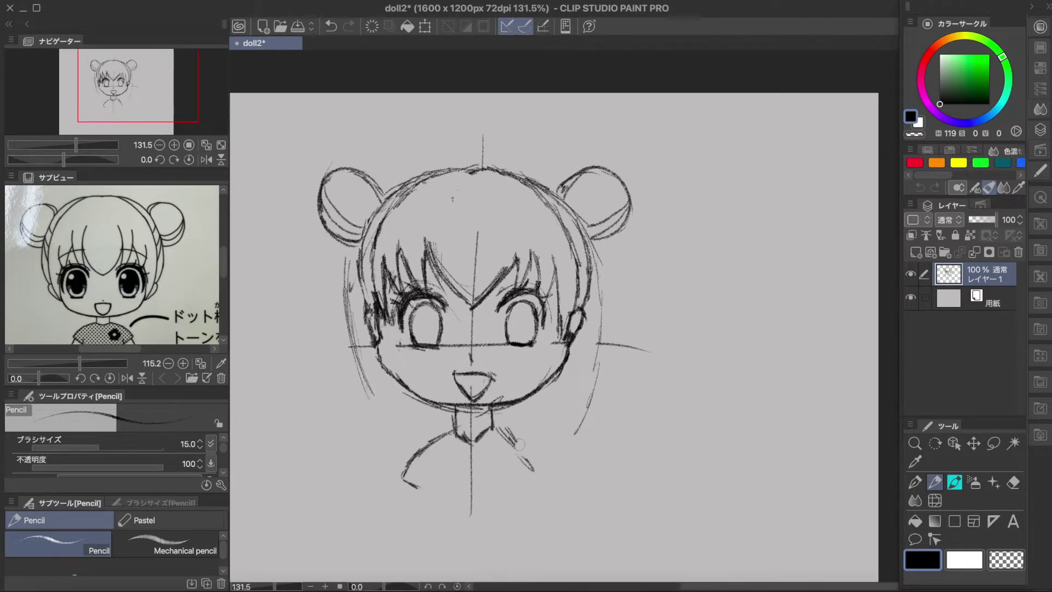
Step: Pan and zoom around the full body sketch and return the view to unmirrored orientation
drag(153, 236, 159, 252)
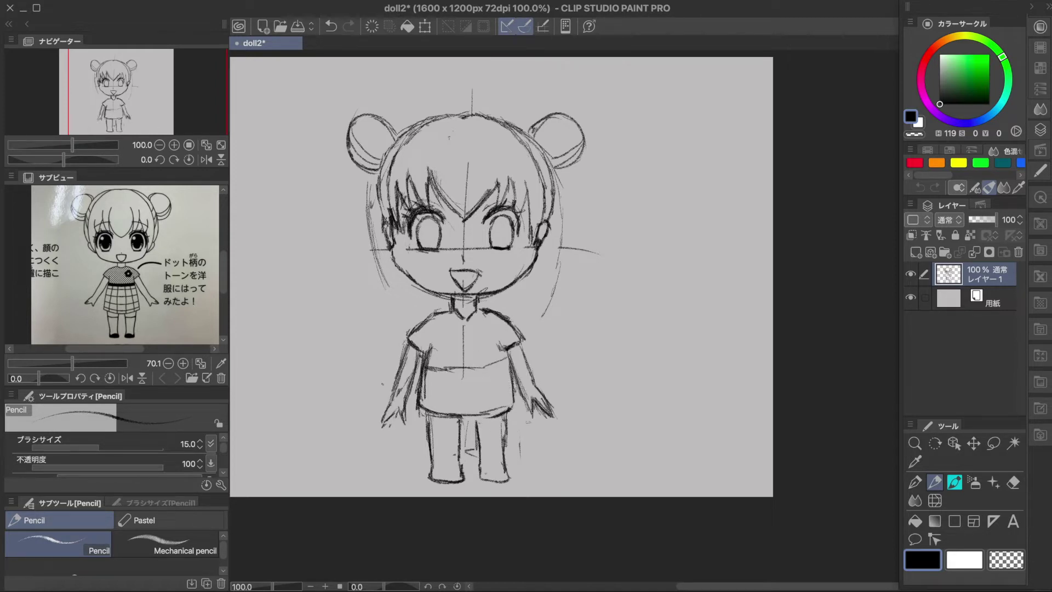
scroll(384, 416, up, 3)
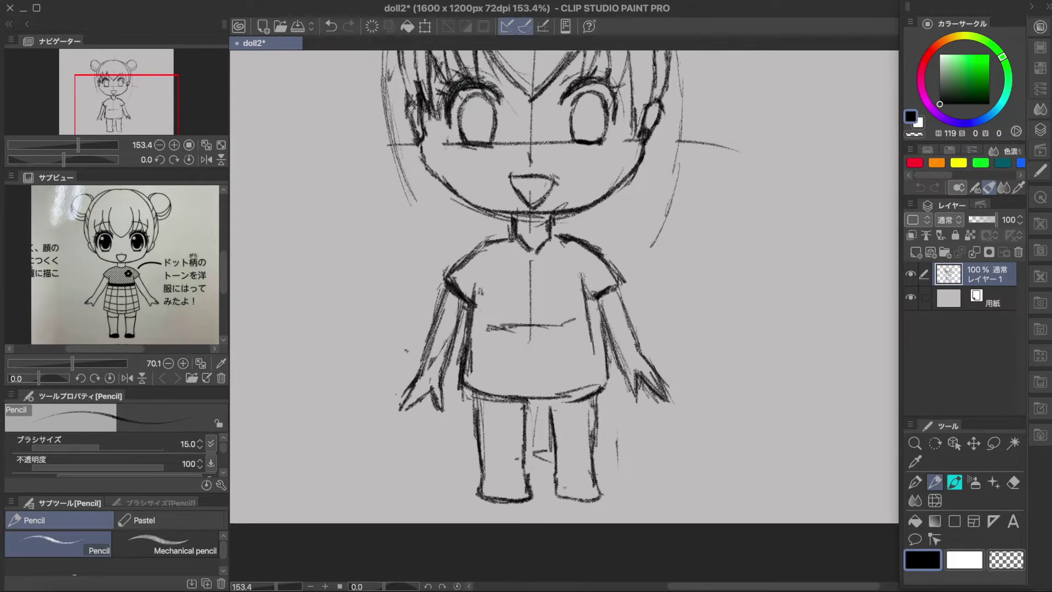
scroll(526, 307, down, 3)
scroll(526, 307, up, 3)
scroll(526, 307, down, 1)
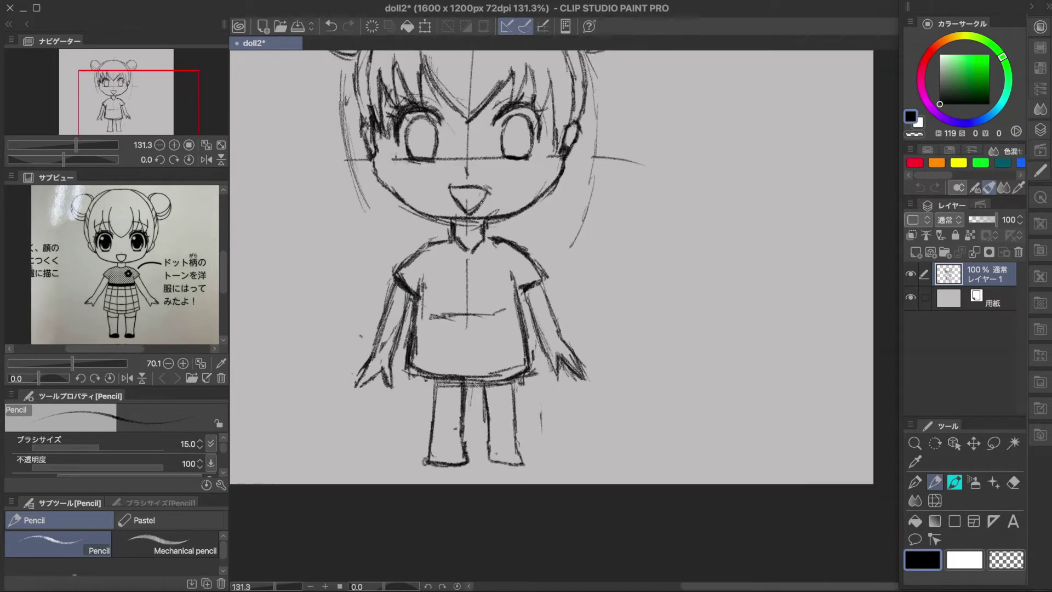
scroll(548, 263, left, 3)
scroll(548, 263, down, 1)
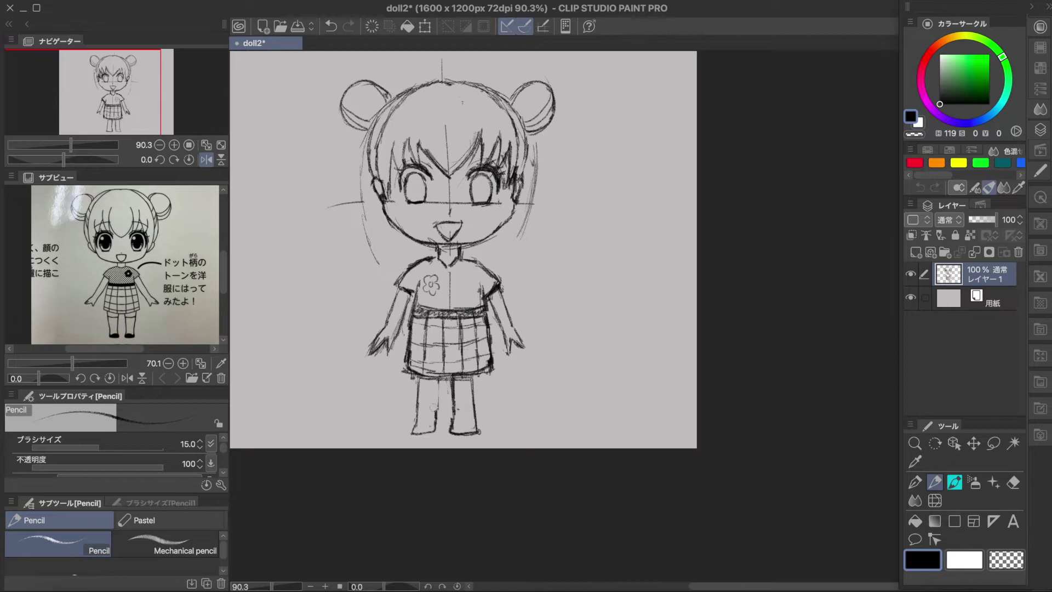
click(206, 159)
scroll(515, 307, up, 3)
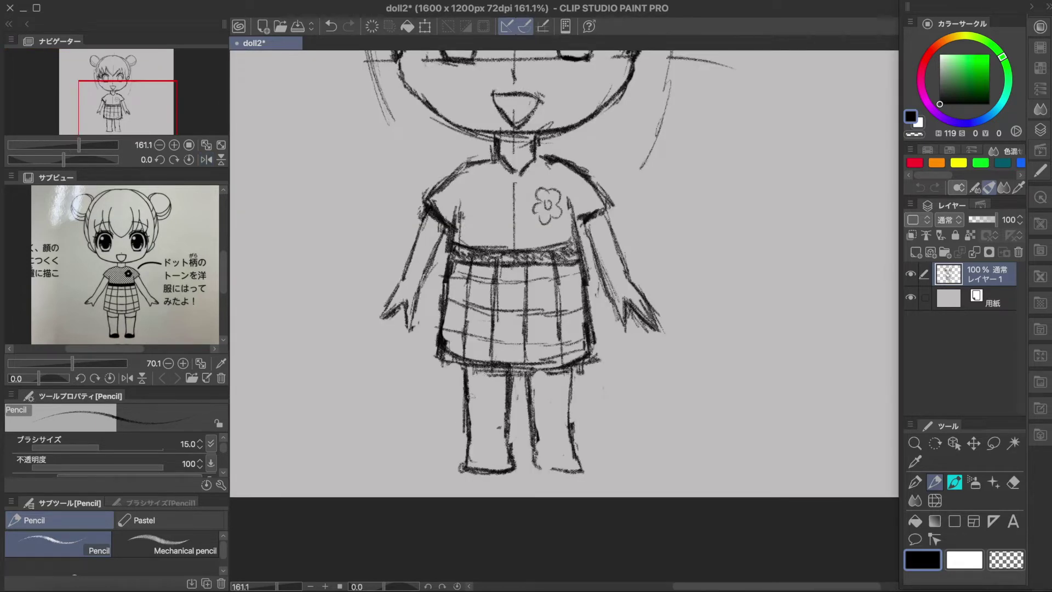
scroll(564, 274, down, 3)
scroll(564, 274, up, 2)
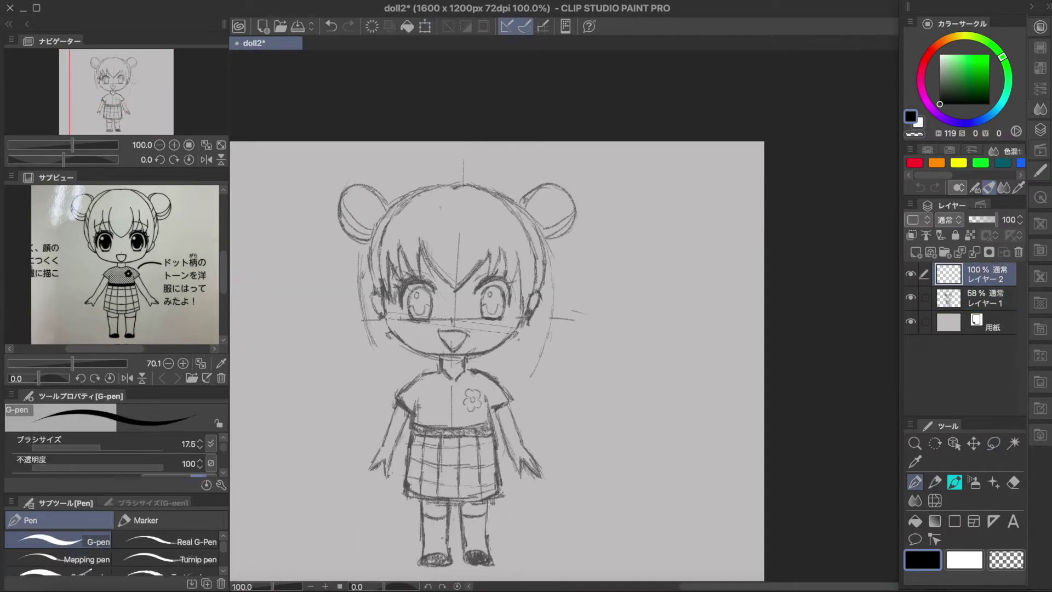
Step: Ink the jawline, cheek hair strands, left and right bangs, and the arc over the head
drag(434, 372, 638, 296)
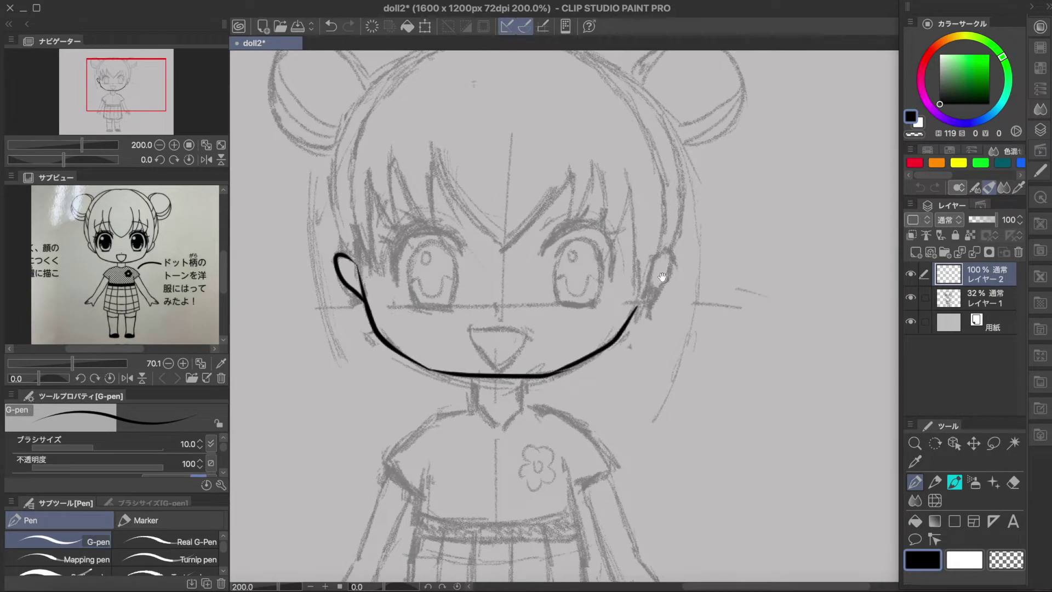
drag(324, 278, 329, 327)
drag(337, 234, 344, 329)
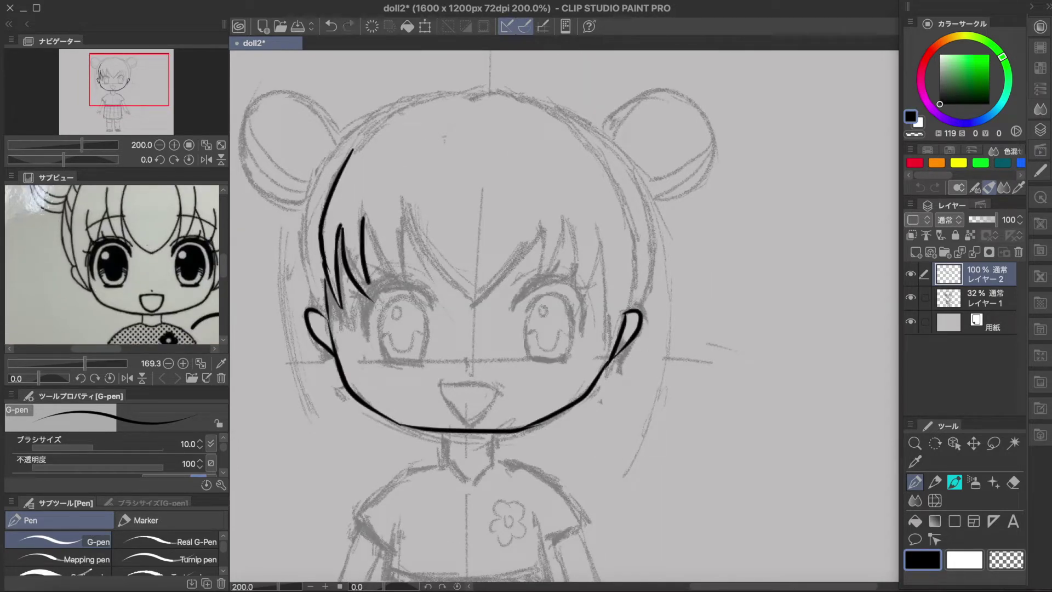
drag(367, 205, 408, 289)
drag(404, 215, 408, 289)
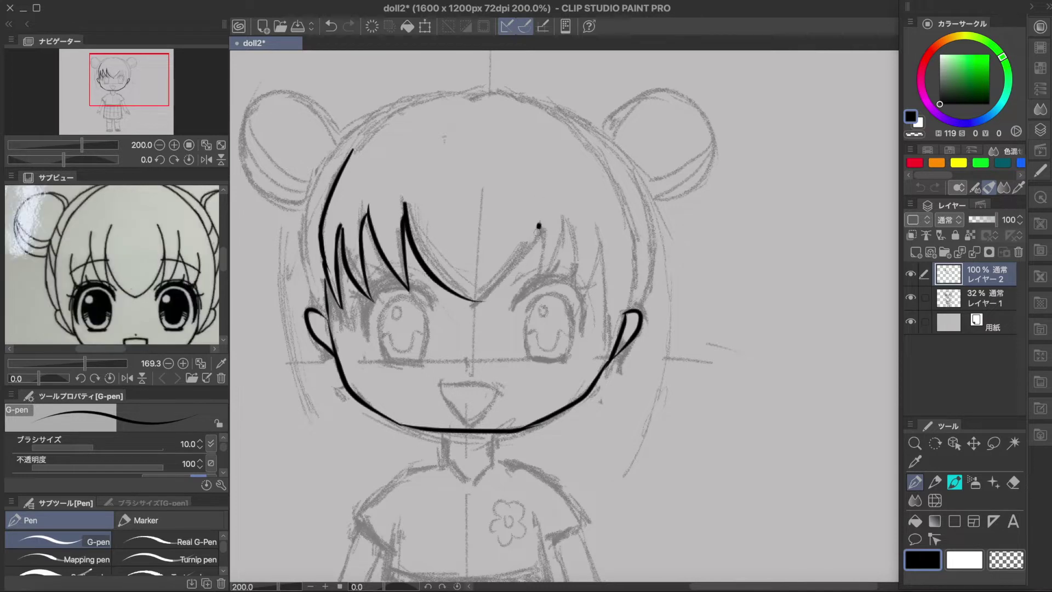
drag(542, 201, 535, 286)
drag(564, 211, 578, 305)
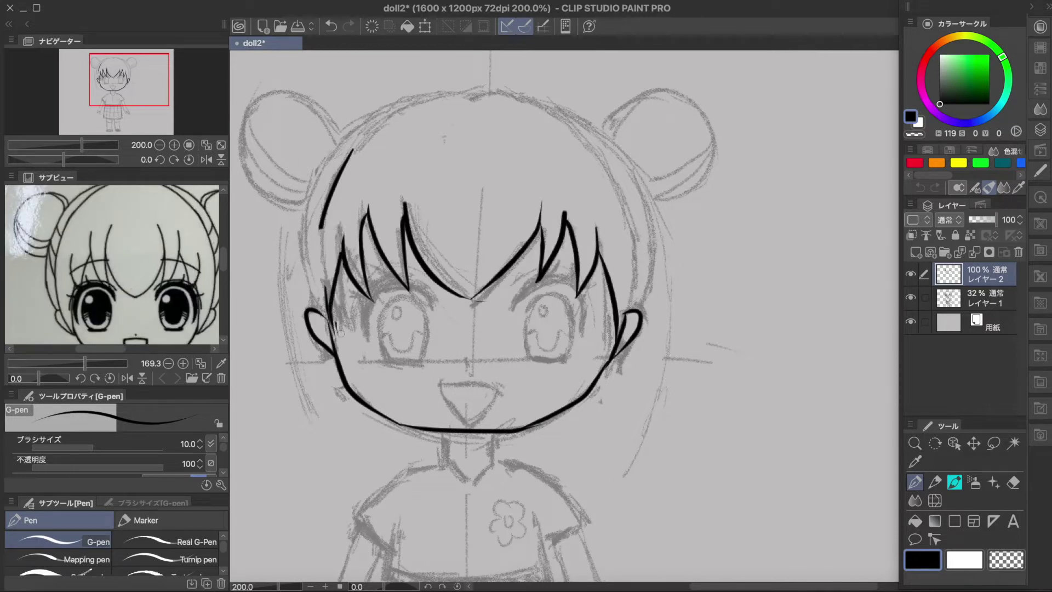
mouse_move(312, 230)
mouse_down()
mouse_move(543, 102)
mouse_move(636, 241)
mouse_up()
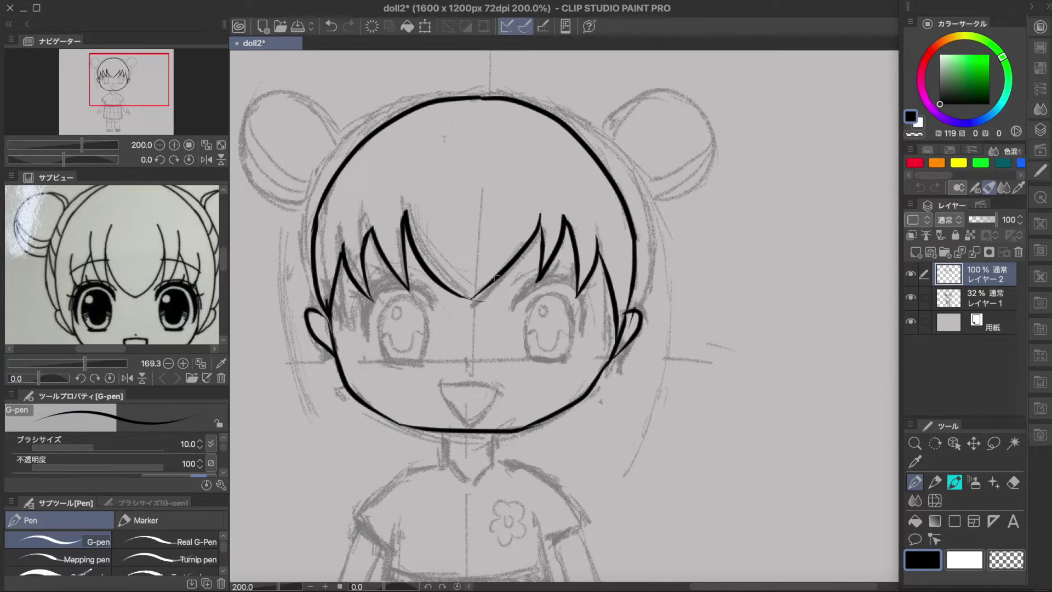
drag(512, 203, 441, 286)
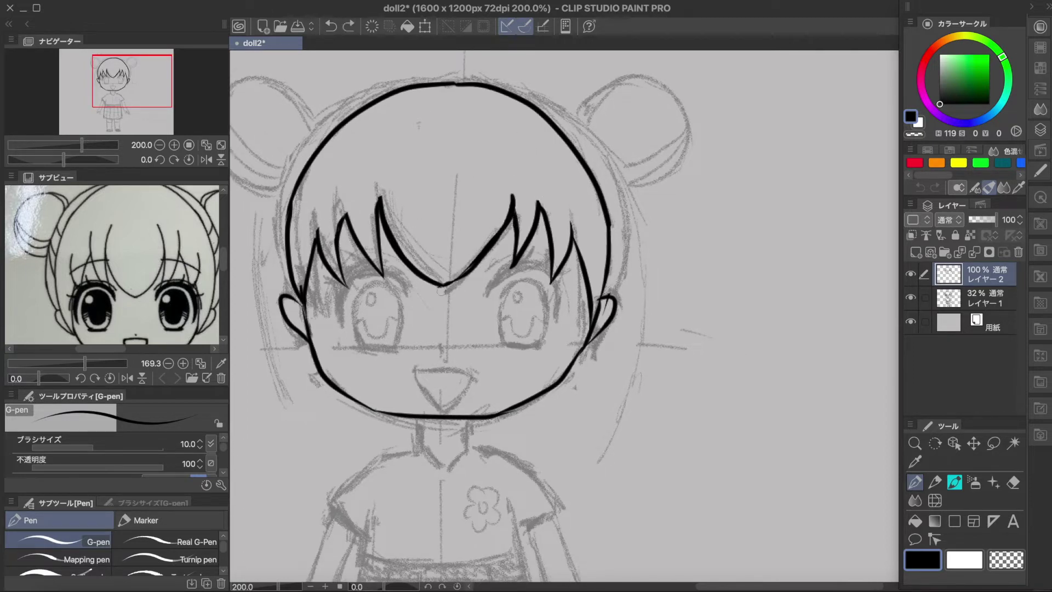
Step: Mirror the view and ink the eyelashes, eye outlines and upper lids of both eyes
key(h)
key(h)
drag(423, 258, 488, 214)
drag(443, 181, 404, 252)
drag(425, 287, 447, 345)
drag(570, 285, 587, 348)
drag(532, 296, 602, 313)
Step: Ink the open triangular mouth, thicken the head outline, and ink both hair buns
scroll(564, 318, down, 1)
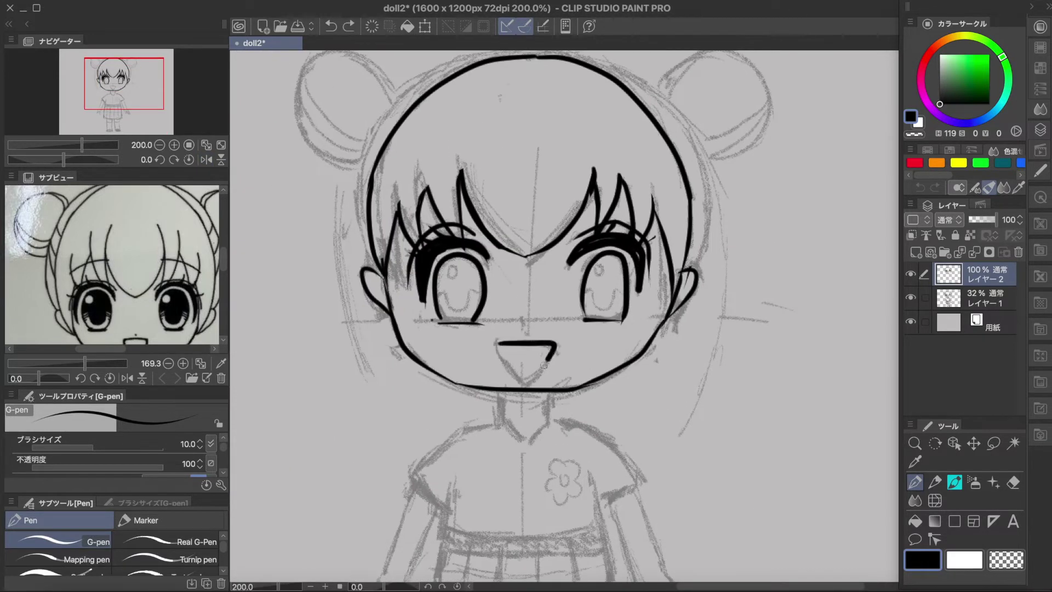
drag(465, 379, 518, 379)
drag(542, 115, 644, 177)
drag(559, 117, 649, 310)
drag(345, 183, 336, 285)
drag(361, 139, 326, 203)
mouse_move(619, 131)
mouse_down()
mouse_move(718, 158)
mouse_move(663, 205)
mouse_up()
Step: Ink the skirt hem, waistband, three plaid lines and the flower on the shirt
scroll(499, 297, down, 2)
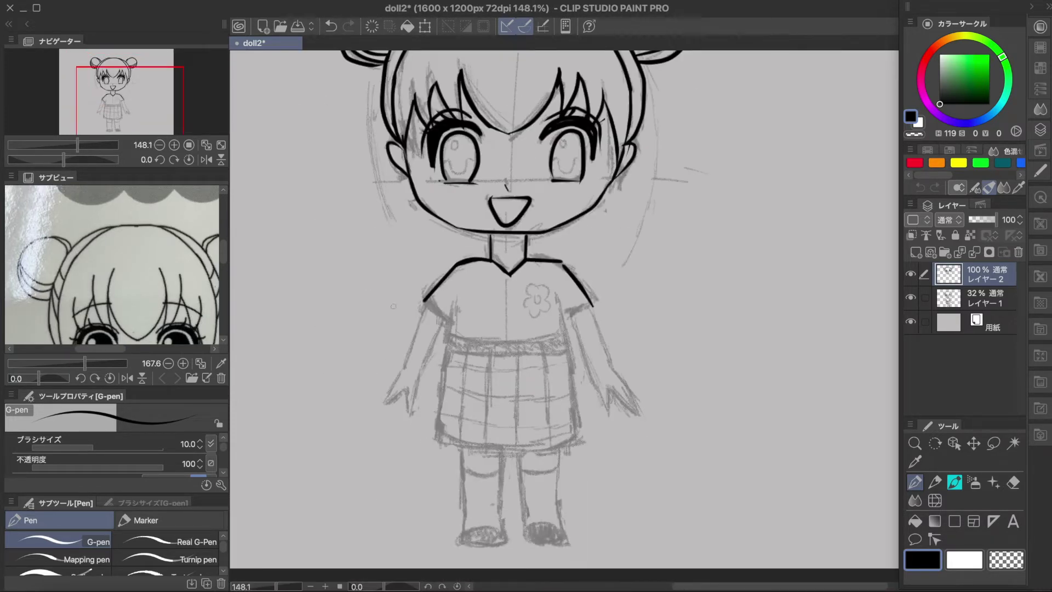
drag(438, 445, 580, 442)
drag(449, 335, 564, 338)
drag(447, 352, 572, 352)
drag(449, 364, 570, 371)
drag(445, 387, 571, 399)
drag(442, 416, 571, 425)
drag(534, 288, 542, 307)
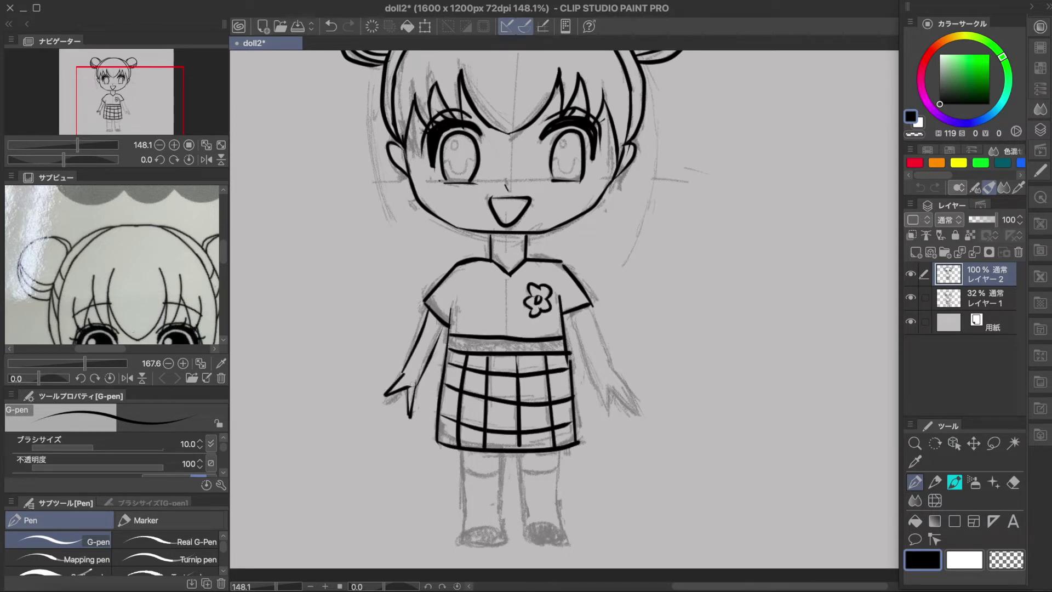
Step: Ink the legs, sock tops and shoes, then hide the pencil sketch layer
scroll(565, 307, down, 3)
drag(462, 405, 456, 526)
drag(513, 409, 515, 493)
drag(540, 408, 542, 526)
drag(592, 409, 598, 532)
scroll(565, 306, down, 2)
click(911, 298)
Step: On a new colour layer, fill the hair dark grey and the shirt red
key(g)
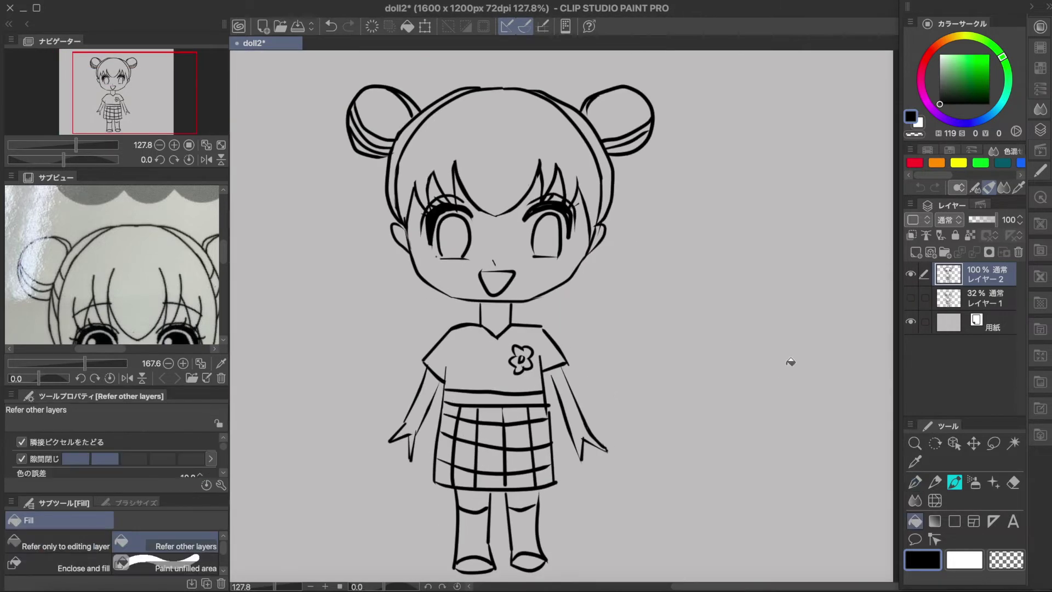
key(ctrl+shift+n)
scroll(448, 328, down, 3)
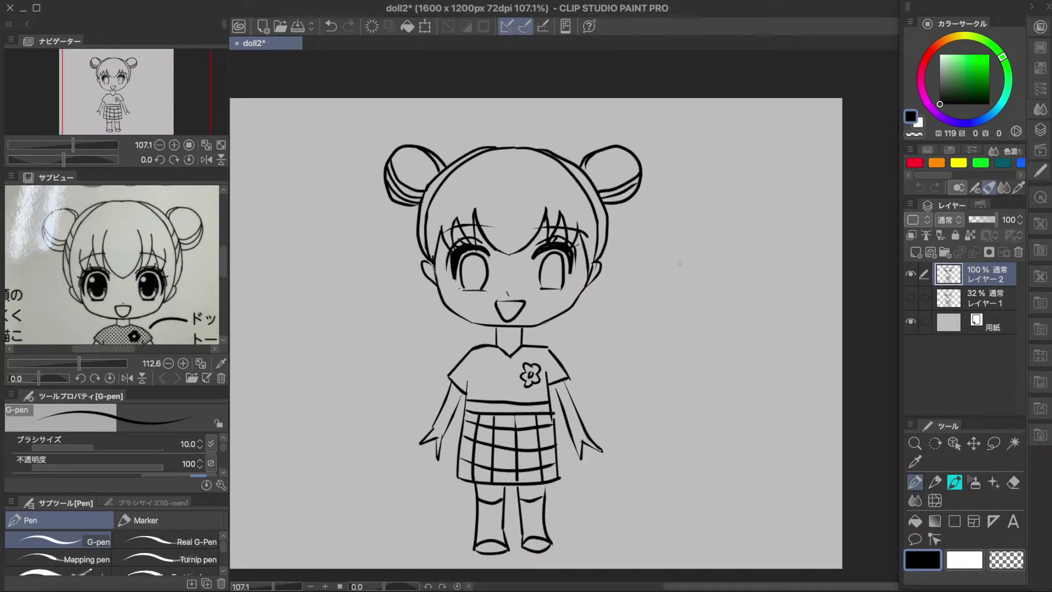
click(493, 142)
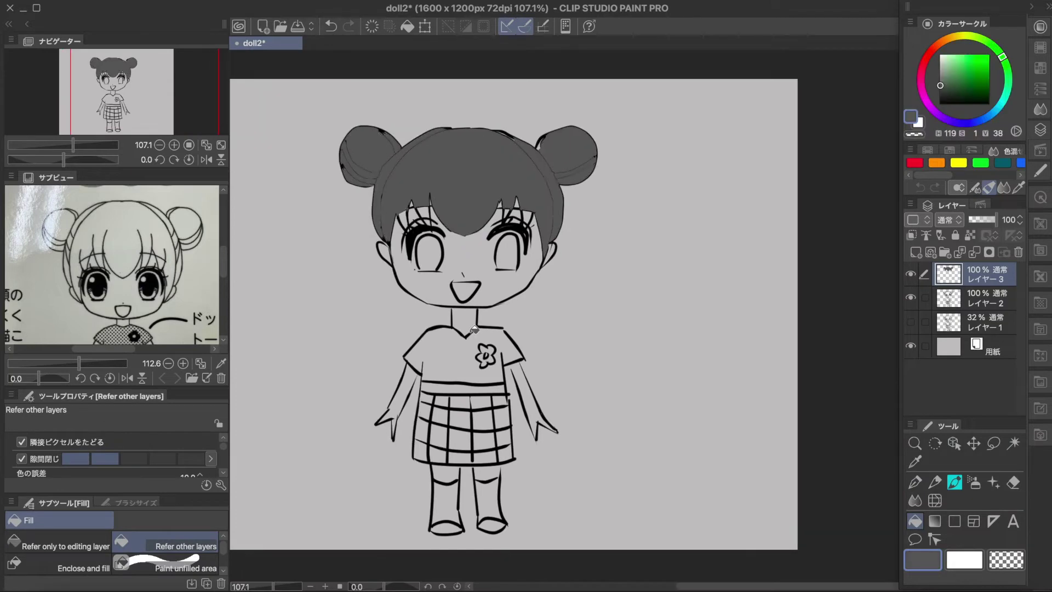
click(472, 361)
Step: Create a separate skin layer beneath the colour layer, with peach and the thick paint brush ready
click(448, 203)
key(b)
mouse_move(400, 214)
mouse_down()
mouse_move(438, 257)
mouse_move(458, 317)
mouse_up()
key(ctrl+z)
key(ctrl+shift+n)
click(910, 322)
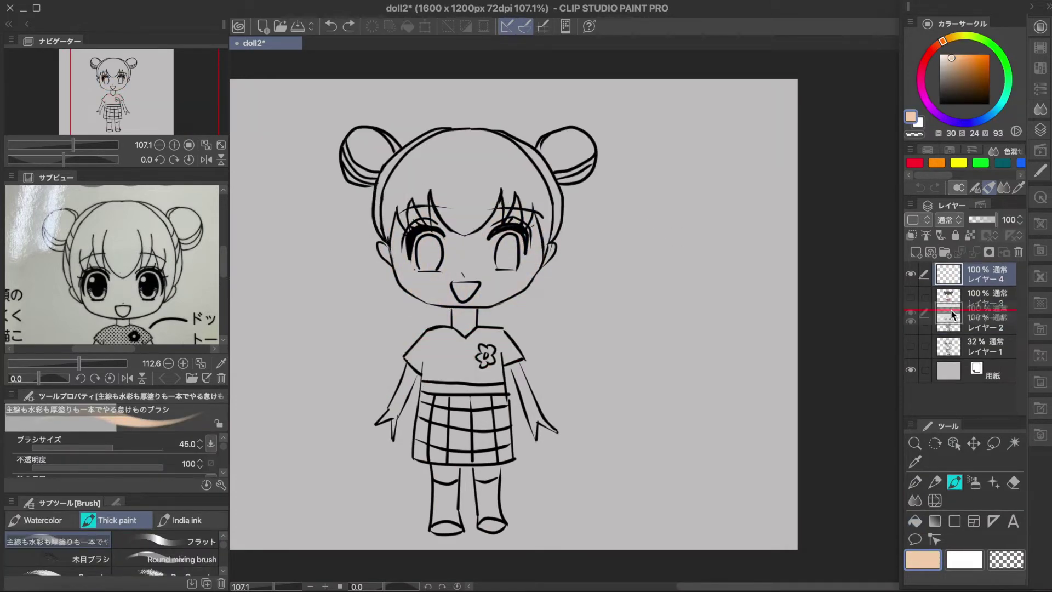
drag(975, 298, 975, 329)
Step: Paint the face, arms, legs and remaining skin areas peach
drag(400, 219, 537, 285)
scroll(428, 274, up, 3)
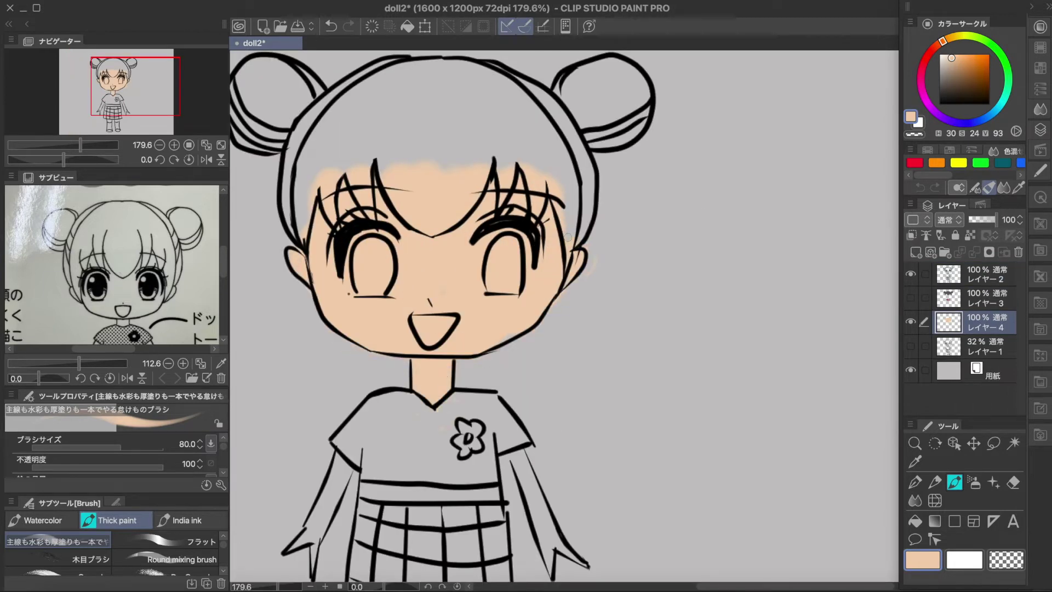
scroll(568, 236, down, 5)
drag(400, 252, 345, 350)
drag(433, 422, 548, 438)
drag(564, 258, 540, 391)
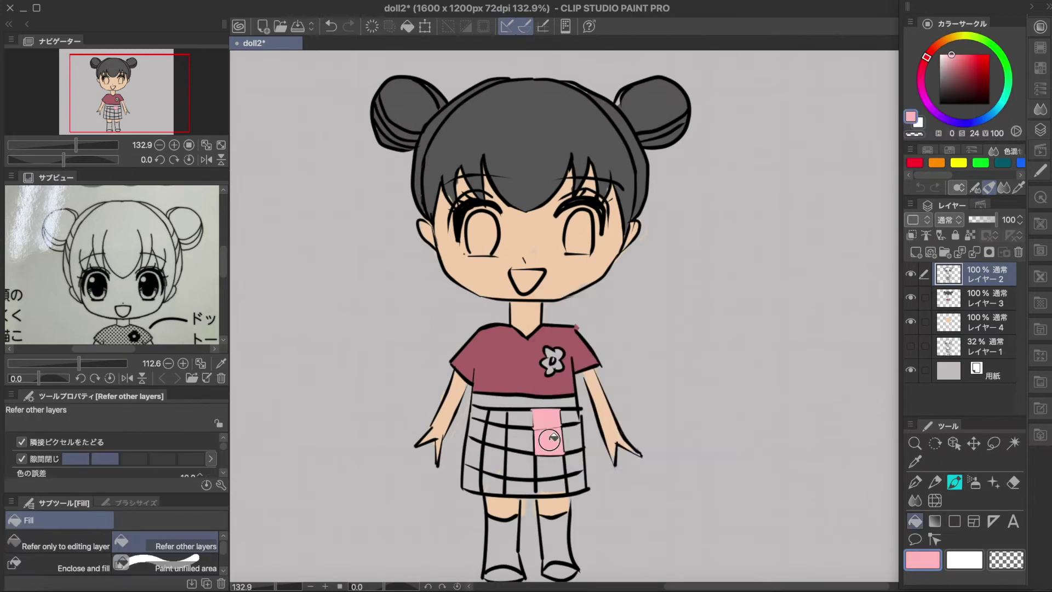
Step: On the flat colour layer, fill the skirt squares pink and the waistband dark red
click(550, 438)
scroll(549, 438, down, 2)
click(969, 80)
key(ctrl+z)
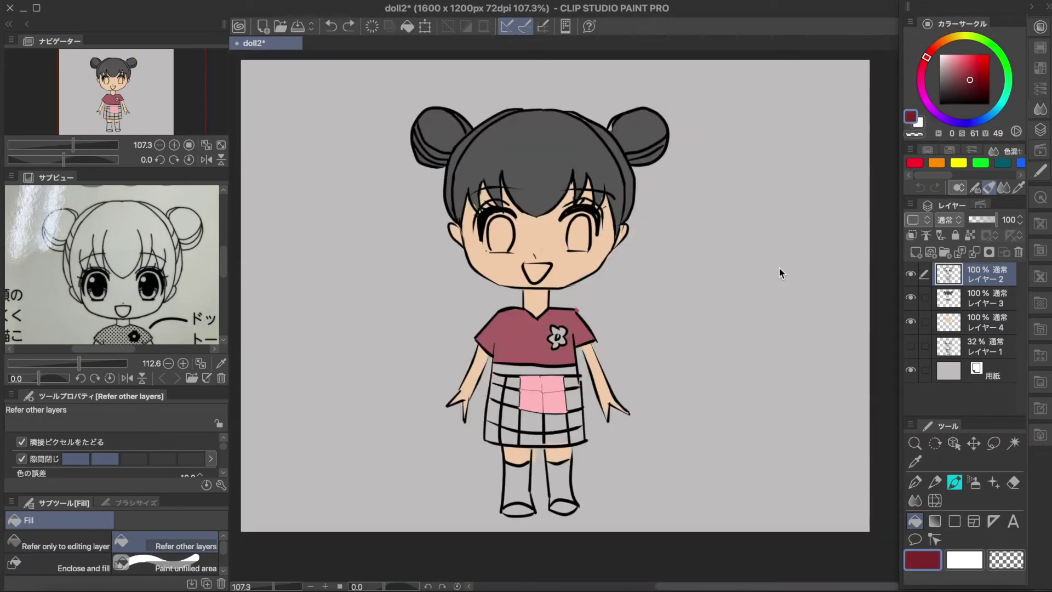
click(975, 298)
click(542, 422)
click(947, 104)
Step: Fill the eyes black and the socks grey, then return to the thick paint brush
click(523, 476)
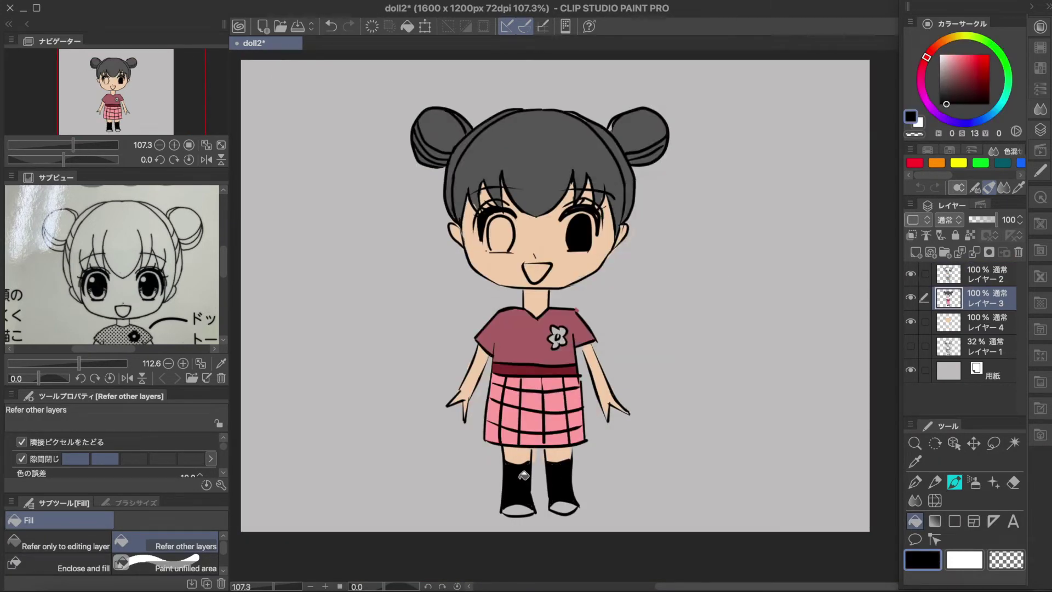
click(946, 88)
click(517, 483)
click(946, 104)
click(499, 235)
key(b)
scroll(763, 231, up, 3)
Step: On a new layer paint pale pink into both eyes, then paint the mouth interior pink
click(976, 322)
click(916, 252)
drag(424, 214, 438, 241)
drag(540, 208, 543, 241)
click(911, 297)
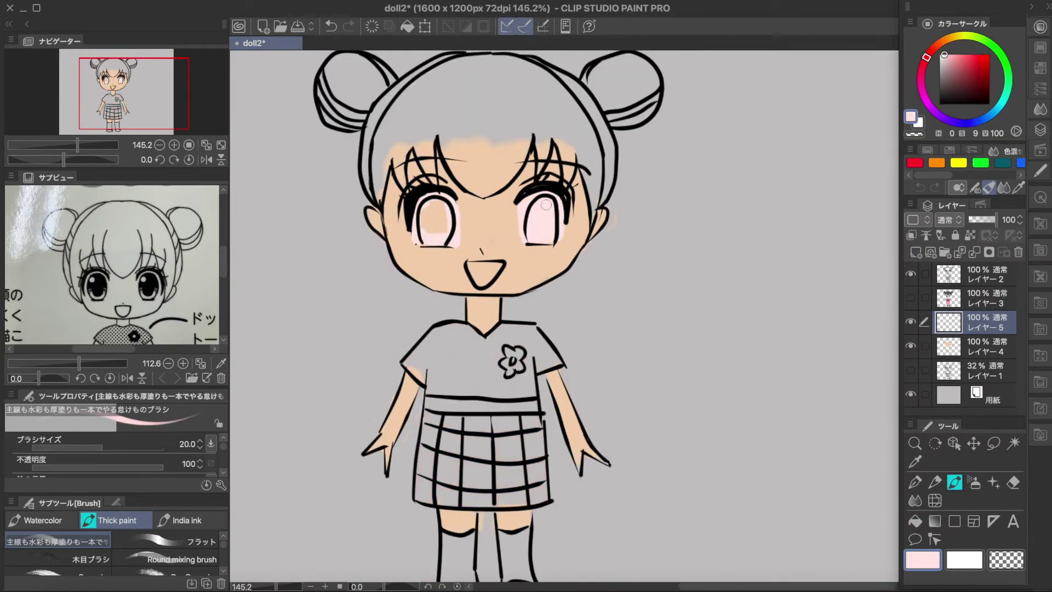
click(975, 298)
scroll(525, 235, up, 2)
drag(471, 249, 499, 257)
Step: Add lighter grey highlights on the hair bun and top of the hair on a new layer
click(493, 307)
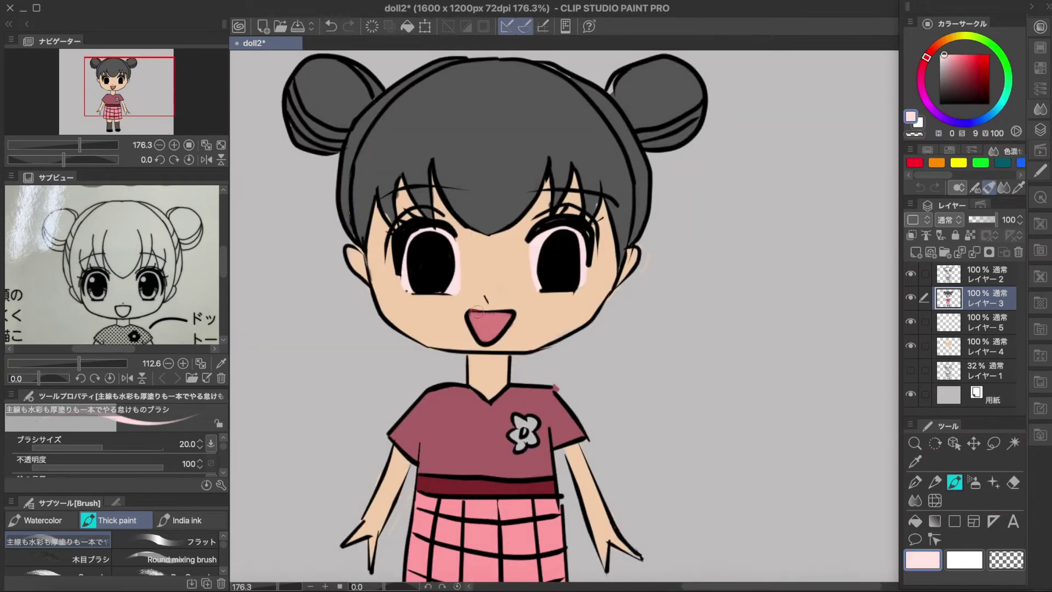
alt+click(544, 261)
scroll(544, 260, down, 3)
scroll(625, 286, up, 2)
key(ctrl+shift+n)
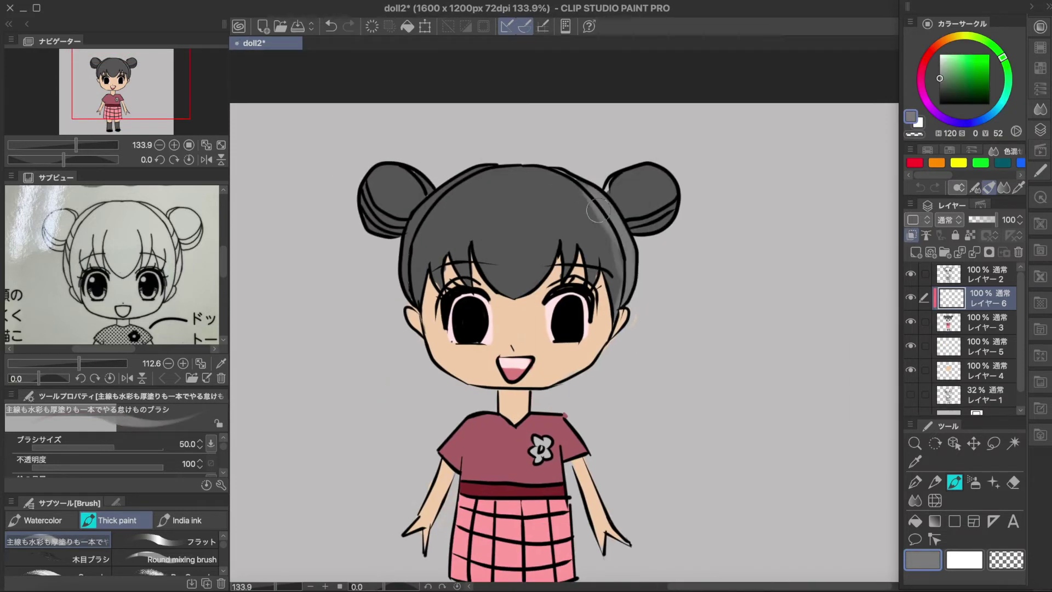
drag(660, 181, 626, 221)
scroll(536, 274, down, 2)
drag(461, 131, 405, 241)
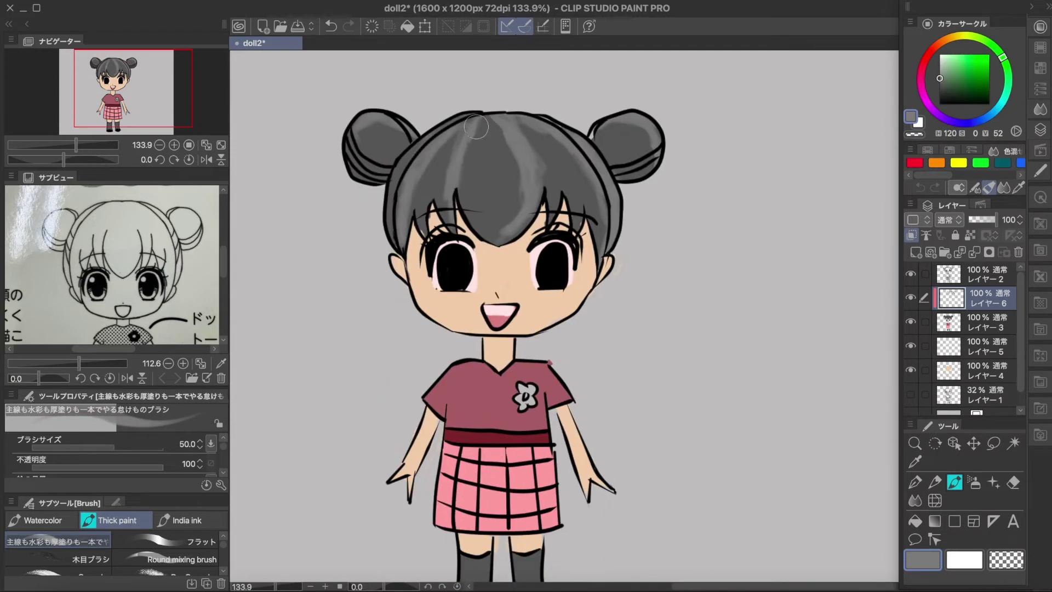
scroll(536, 307, up, 2)
Step: Add a blush layer and paint pale pink blush on both cheeks
click(542, 304)
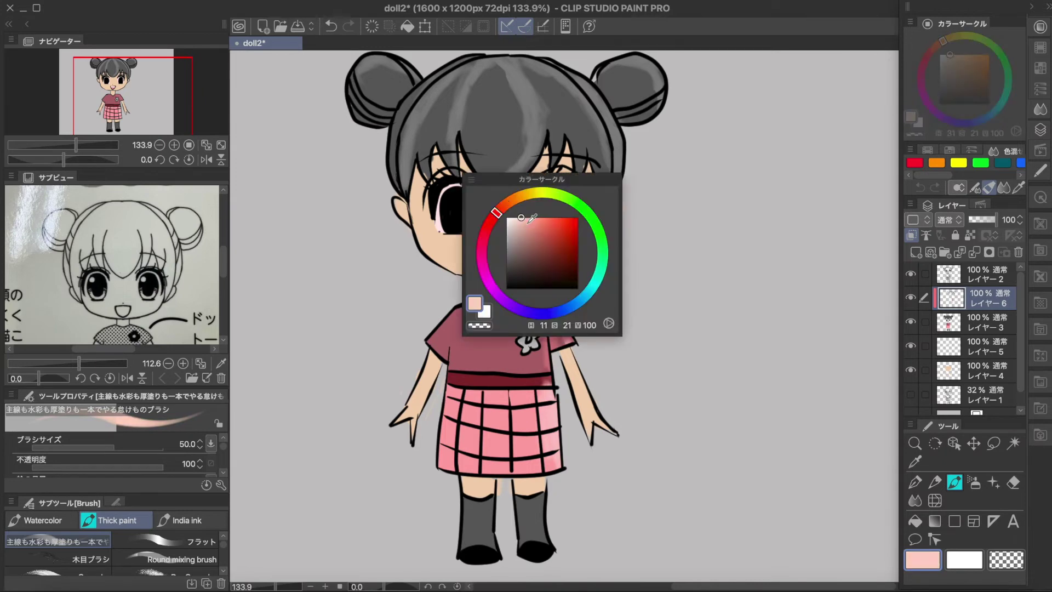
click(559, 218)
click(981, 346)
click(916, 252)
scroll(576, 355, up, 3)
click(981, 346)
scroll(547, 274, down, 3)
scroll(520, 246, up, 4)
drag(384, 307, 380, 257)
Step: Pick a peach colour for skin shading
scroll(490, 218, down, 3)
click(553, 214)
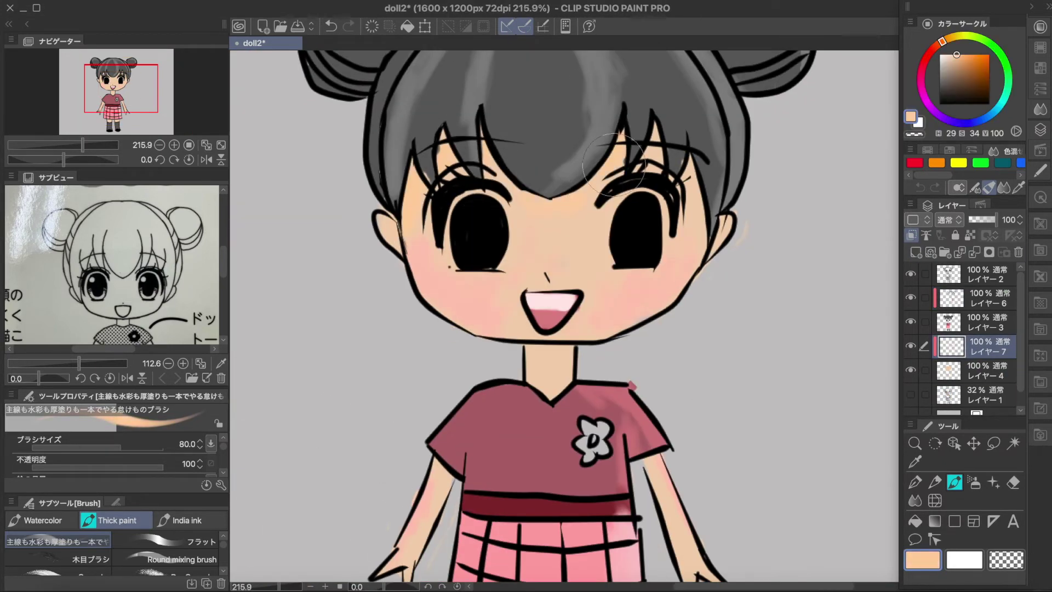
scroll(507, 288, up, 3)
scroll(507, 287, down, 5)
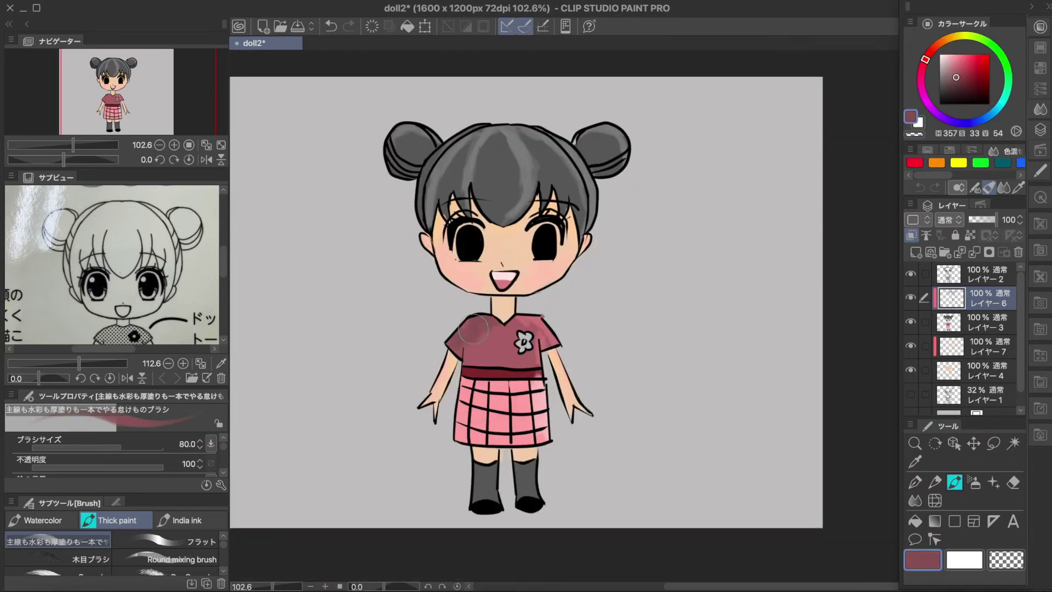
Step: Paint the white shirt flower pink
alt+click(493, 362)
scroll(494, 362, up, 3)
scroll(493, 361, up, 1)
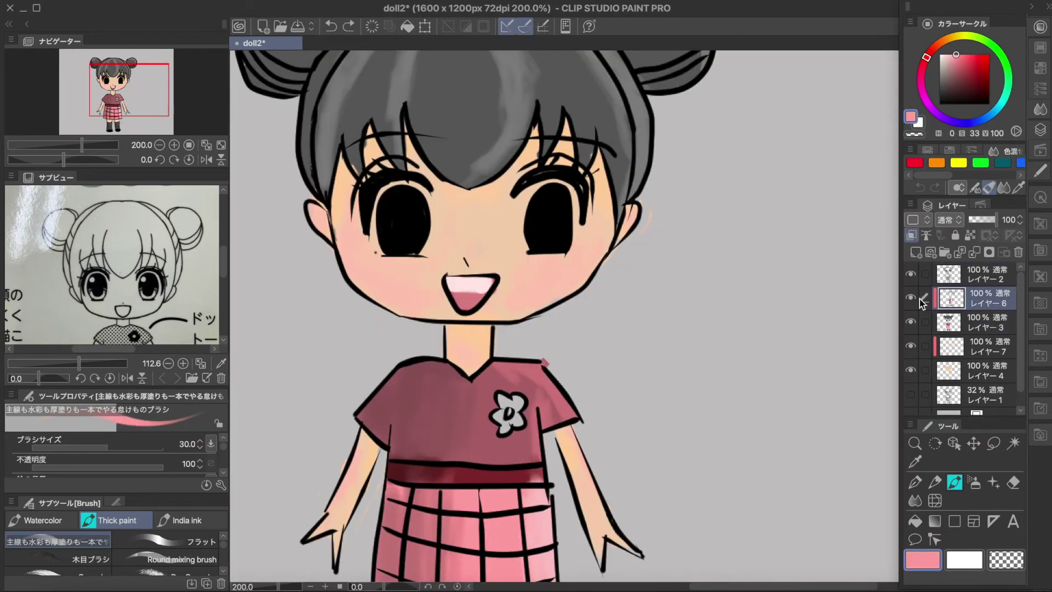
drag(510, 405, 504, 431)
scroll(503, 431, down, 3)
scroll(502, 274, up, 4)
Step: Save, then paint the hair buns and upper hair black with mid-grey shine strokes
alt+click(502, 274)
key(ctrl+z)
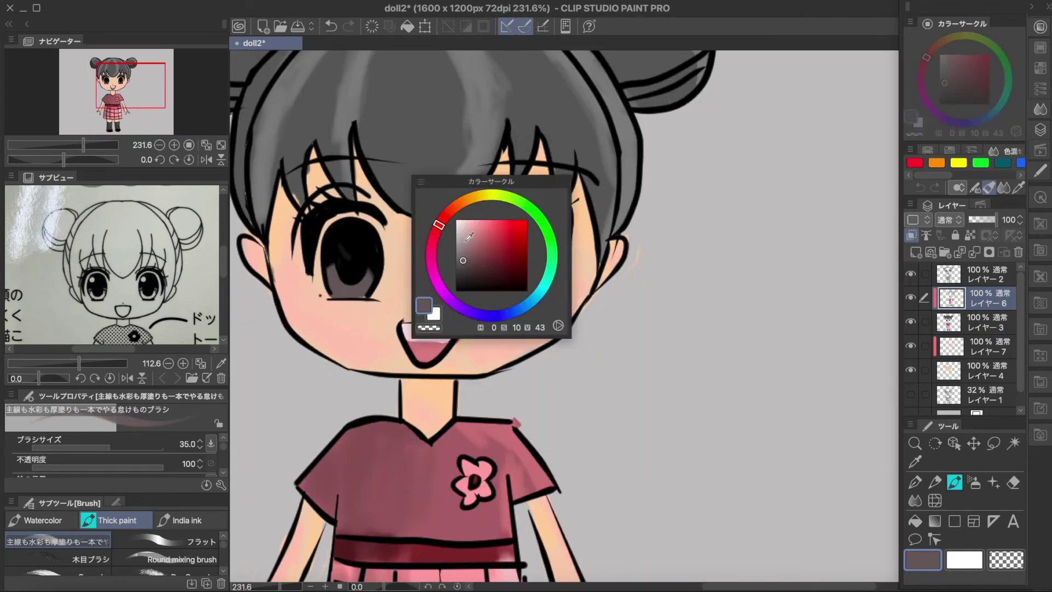
scroll(452, 192, down, 3)
key(ctrl+s)
key(bracketright)
key(bracketright)
key(bracketright)
drag(394, 159, 463, 223)
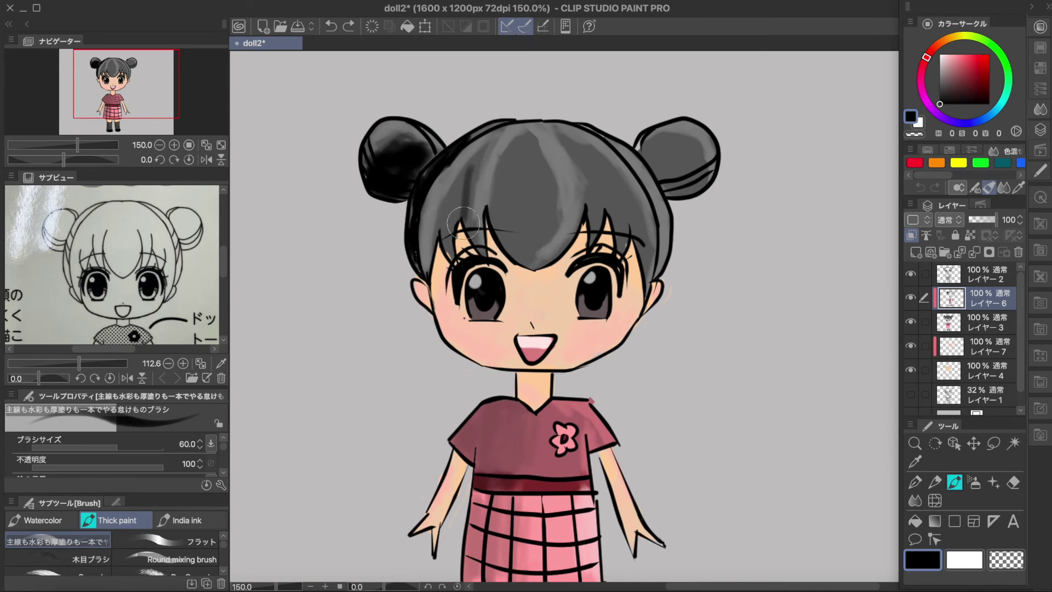
mouse_move(593, 163)
mouse_down()
mouse_move(685, 181)
mouse_move(641, 262)
mouse_up()
alt+click(424, 188)
scroll(424, 188, down, 2)
drag(461, 159, 526, 126)
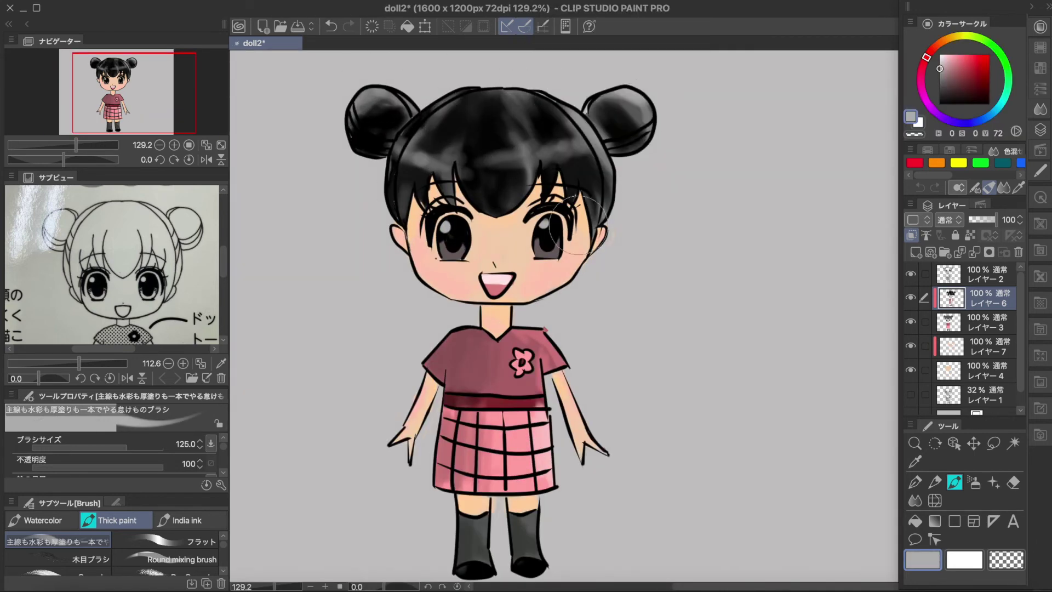
Step: On the bottom layer, airbrush a blue background with darker edges and brown along the bottom
click(987, 394)
click(911, 394)
drag(416, 165, 696, 336)
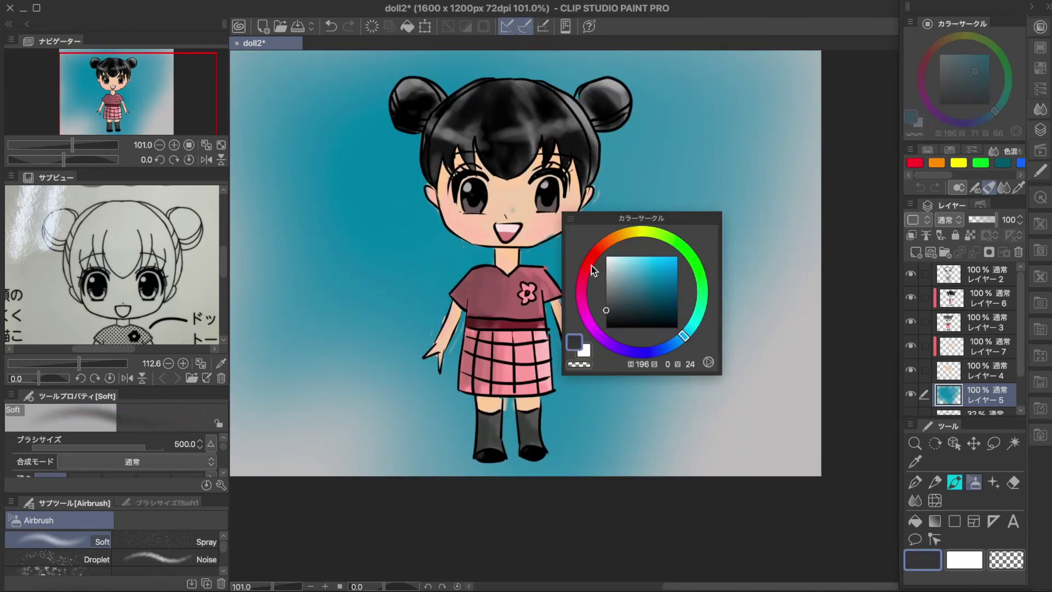
click(665, 305)
drag(658, 306, 353, 340)
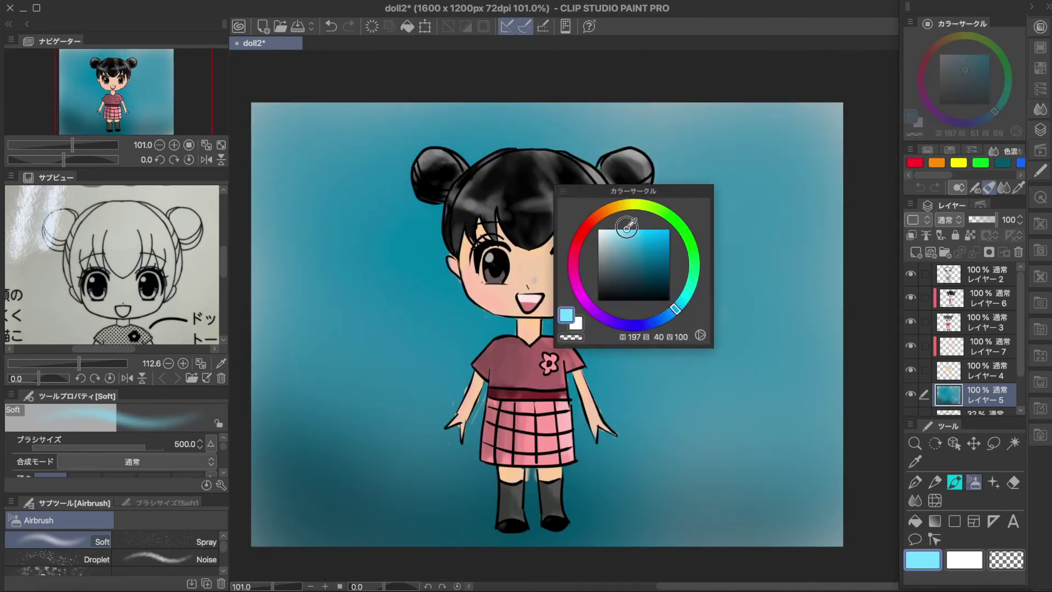
click(638, 222)
click(625, 433)
drag(548, 493, 767, 521)
drag(299, 204, 383, 258)
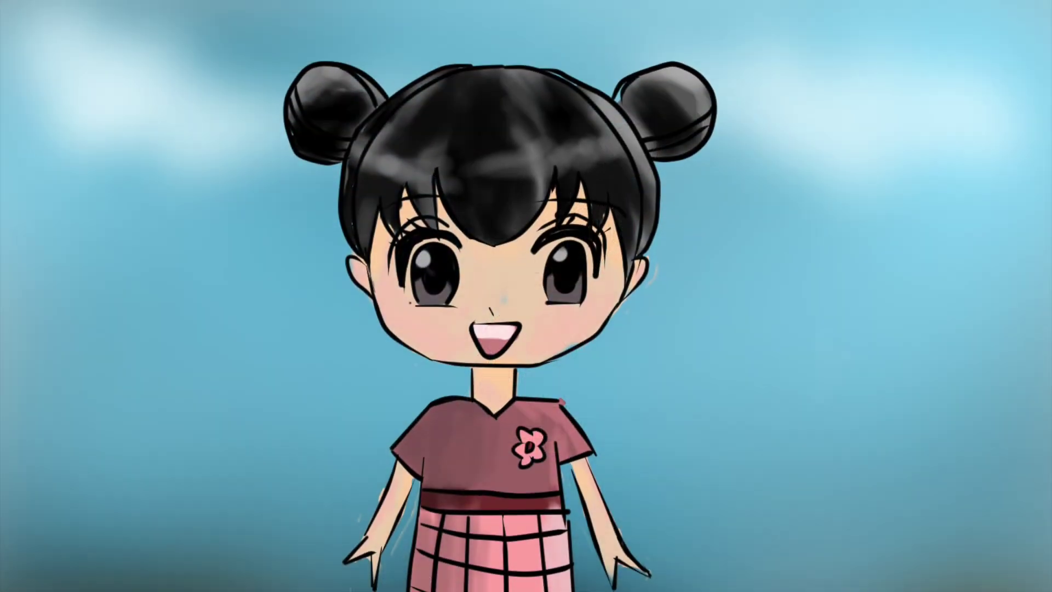